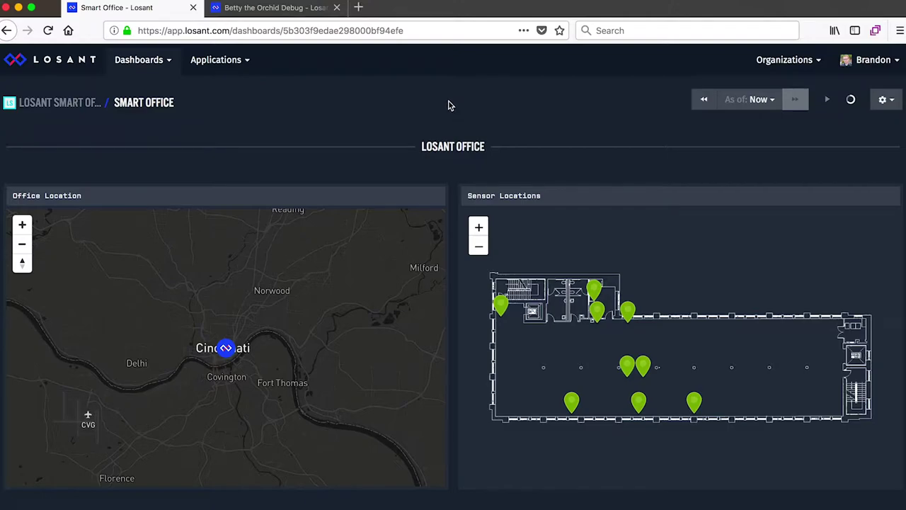
Examine the Smart Office dashboard's blocks from the office location map through to the Betty the Orchid moisture graph.
scroll(448, 106, down, 3)
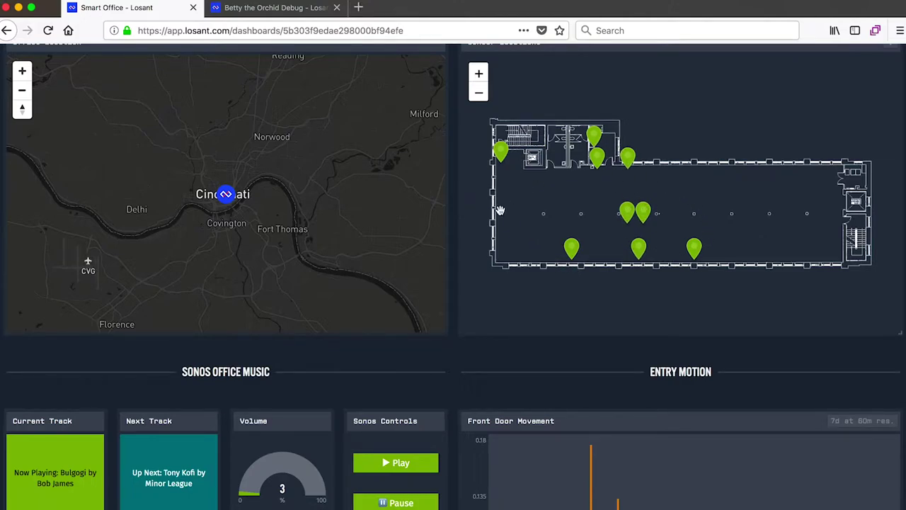
scroll(457, 196, down, 5)
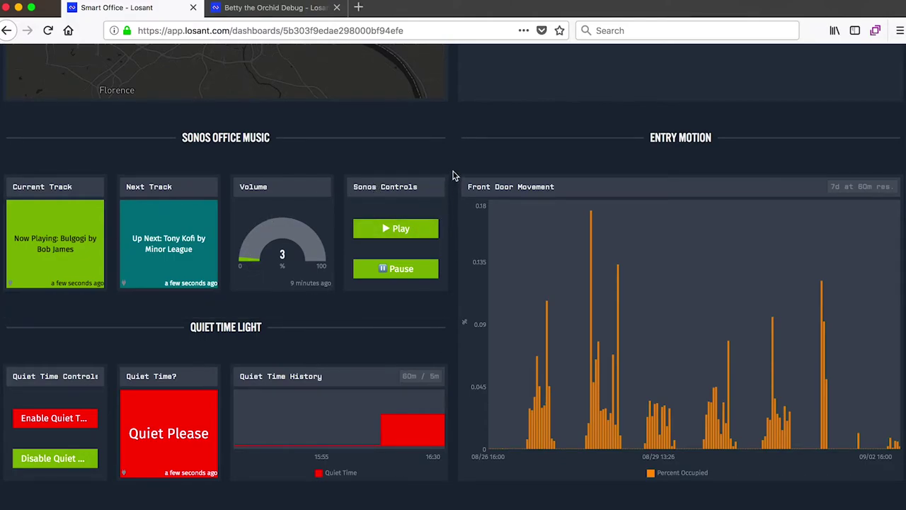
scroll(454, 175, down, 2)
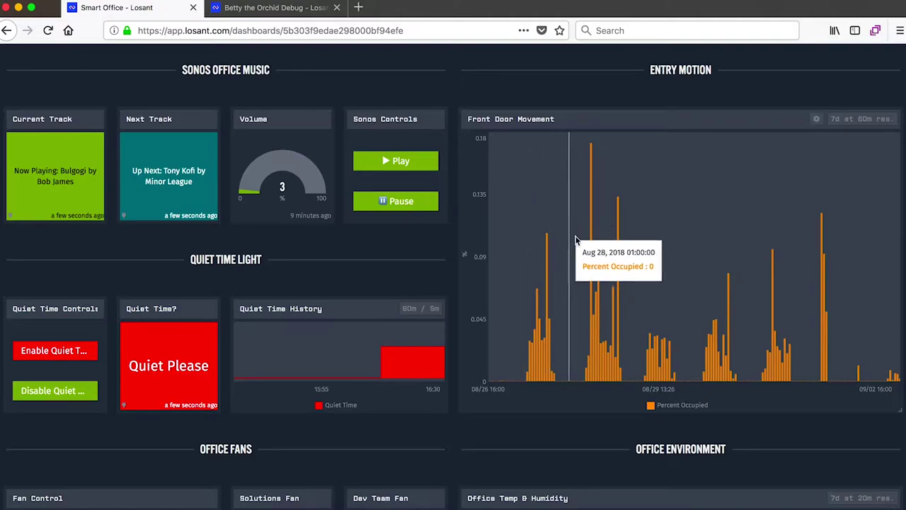
scroll(456, 259, down, 1)
scroll(456, 259, down, 3)
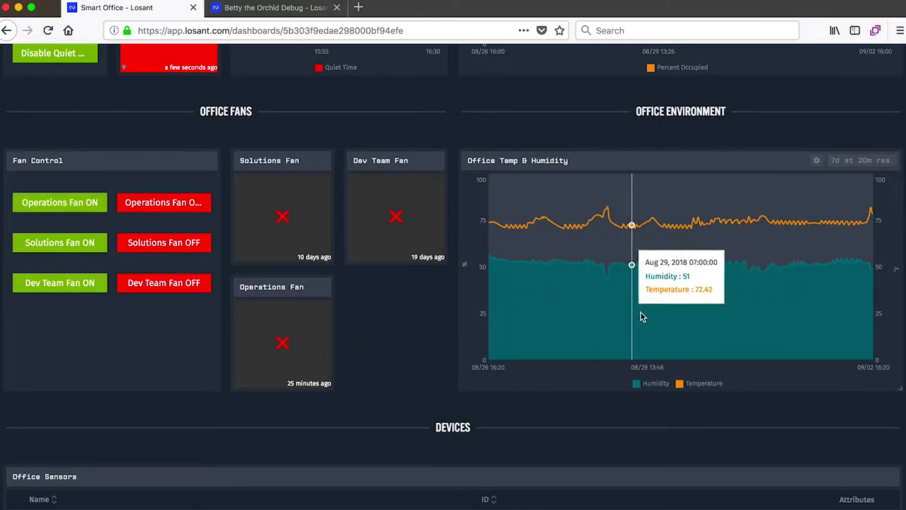
scroll(445, 357, down, 2)
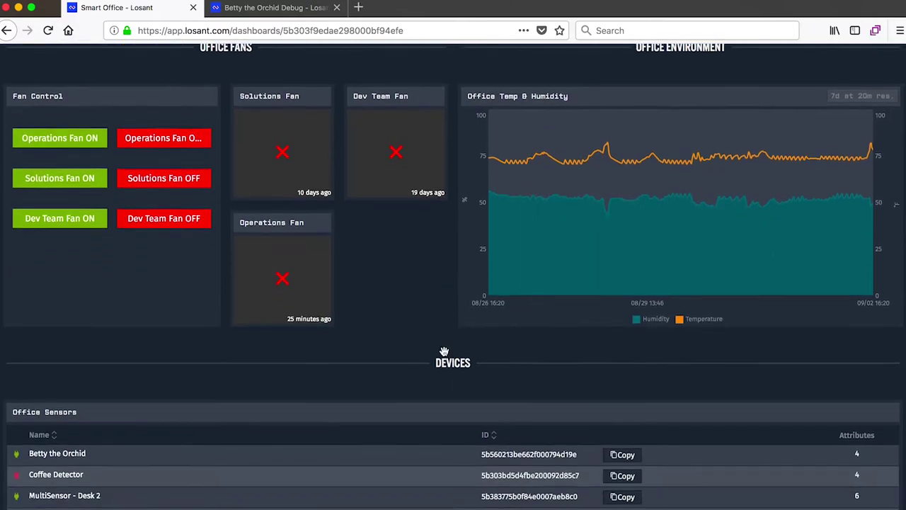
scroll(444, 352, down, 7)
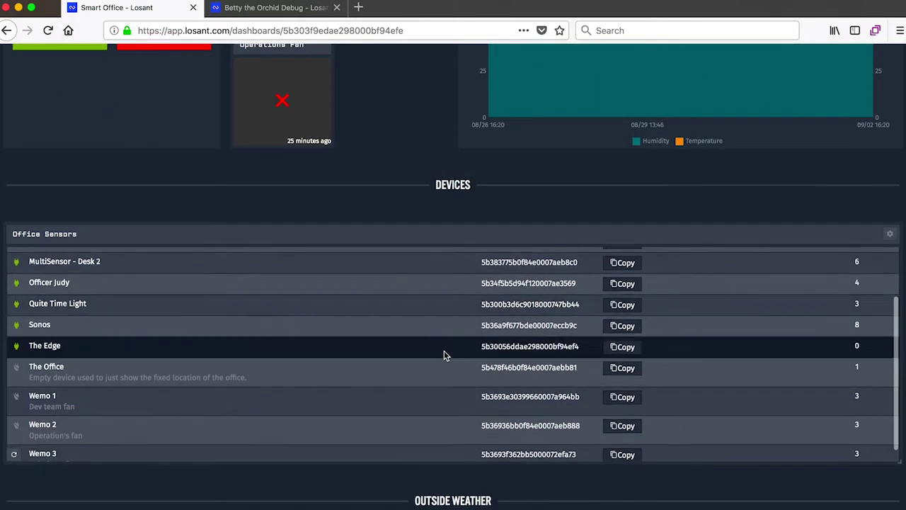
scroll(444, 350, down, 1)
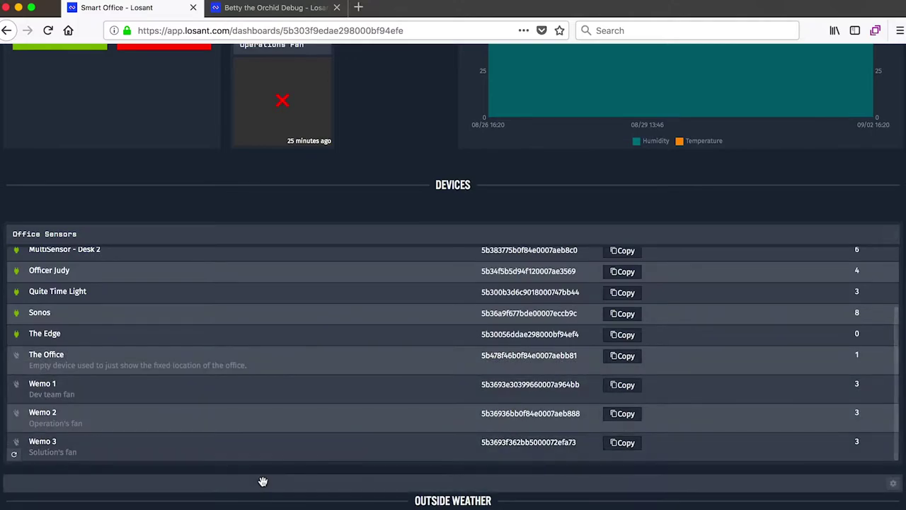
scroll(263, 483, down, 10)
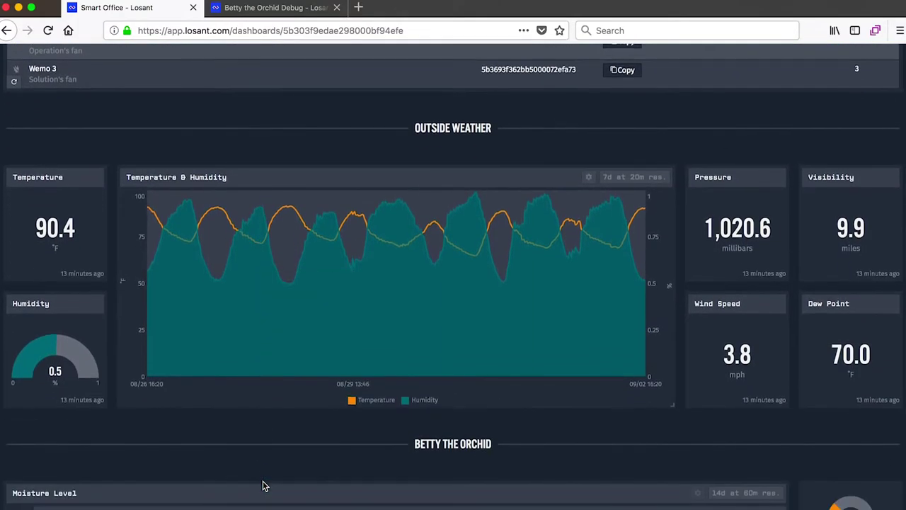
scroll(404, 375, down, 4)
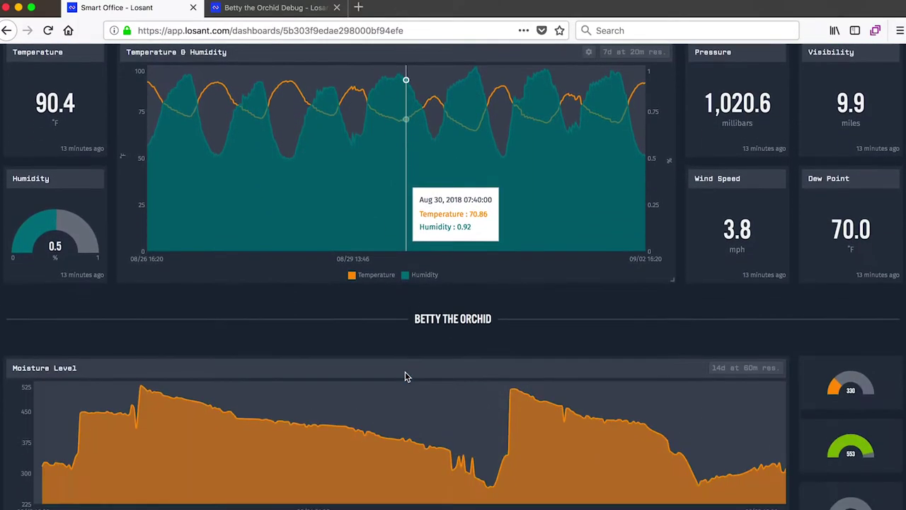
scroll(405, 377, down, 3)
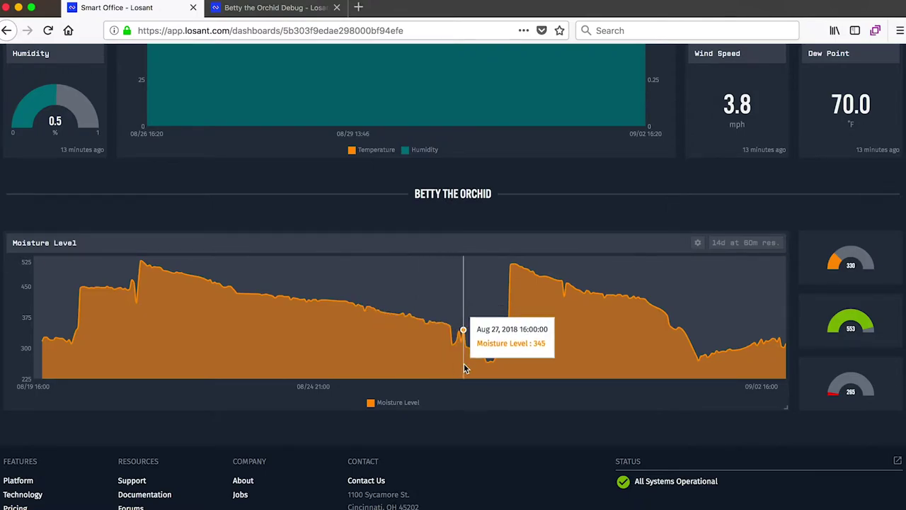
Examine the moisture readings in the recent device states on Betty the Orchid's debug page.
click(288, 13)
click(262, 155)
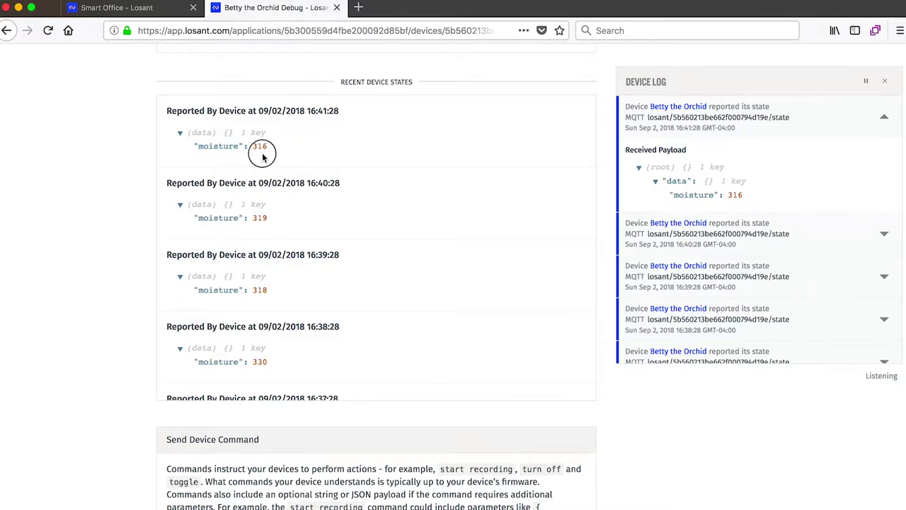
drag(200, 146, 235, 148)
click(216, 146)
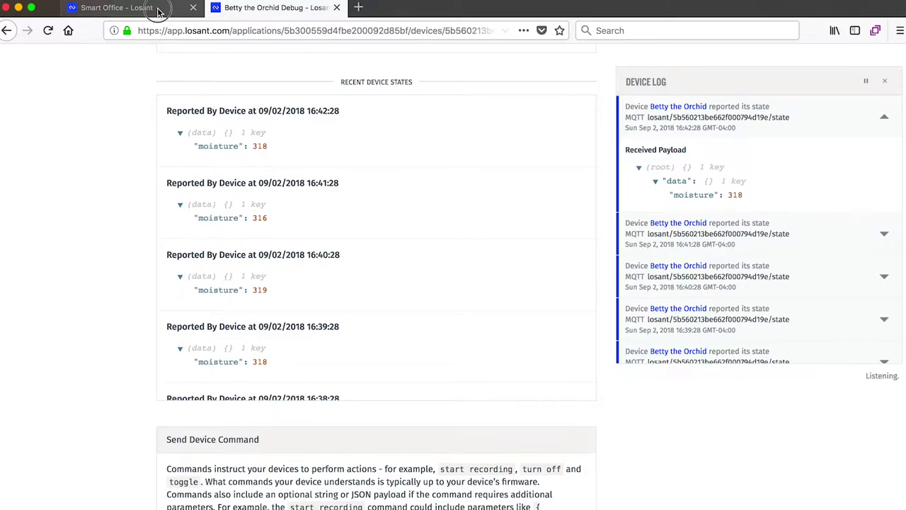
Open the Moisture Level block's settings from the Smart Office dashboard and review its data type, duration and block data.
click(137, 12)
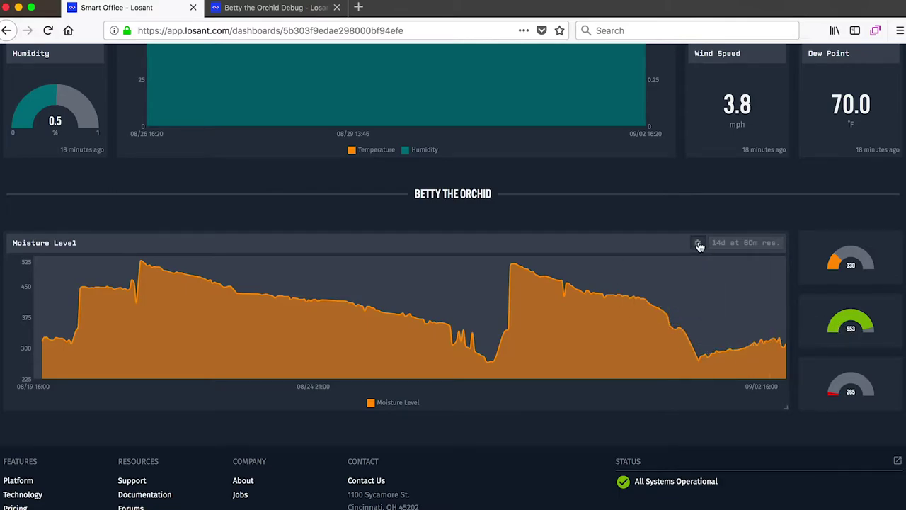
click(698, 243)
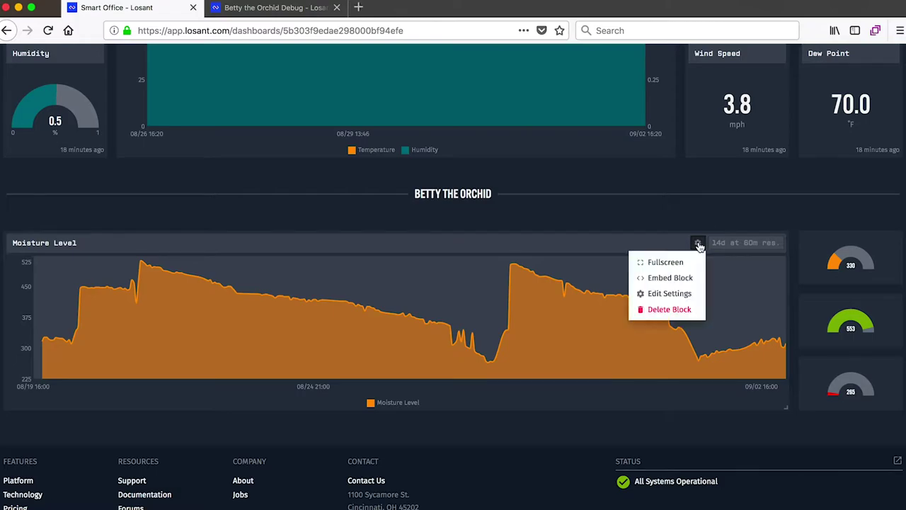
click(681, 294)
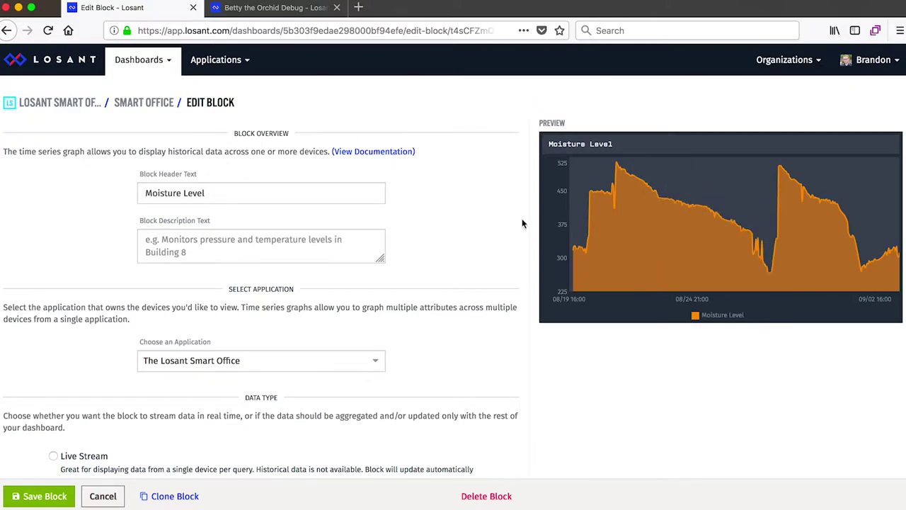
scroll(518, 216, down, 5)
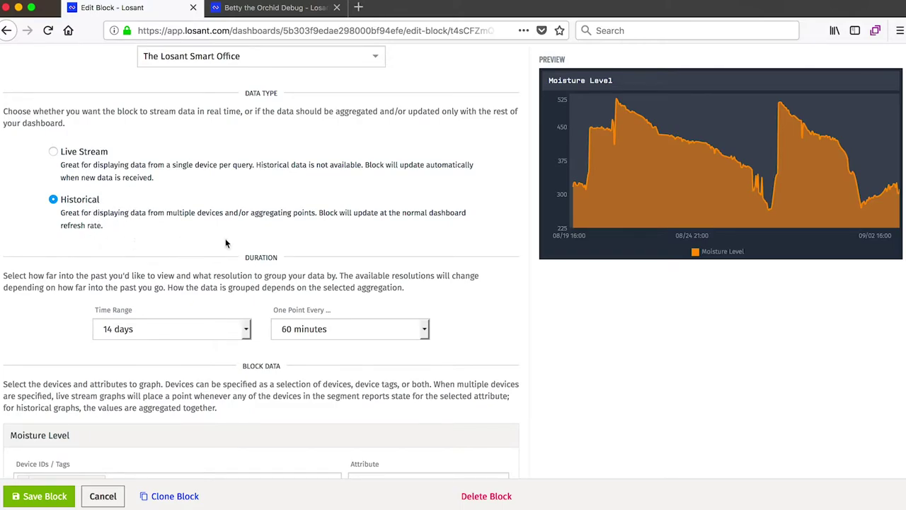
scroll(225, 243, down, 5)
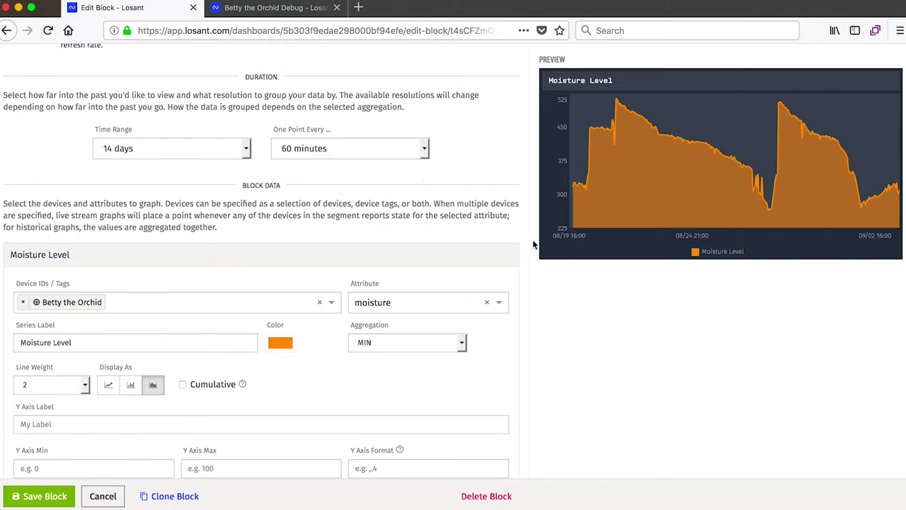
scroll(533, 241, down, 1)
scroll(533, 240, down, 3)
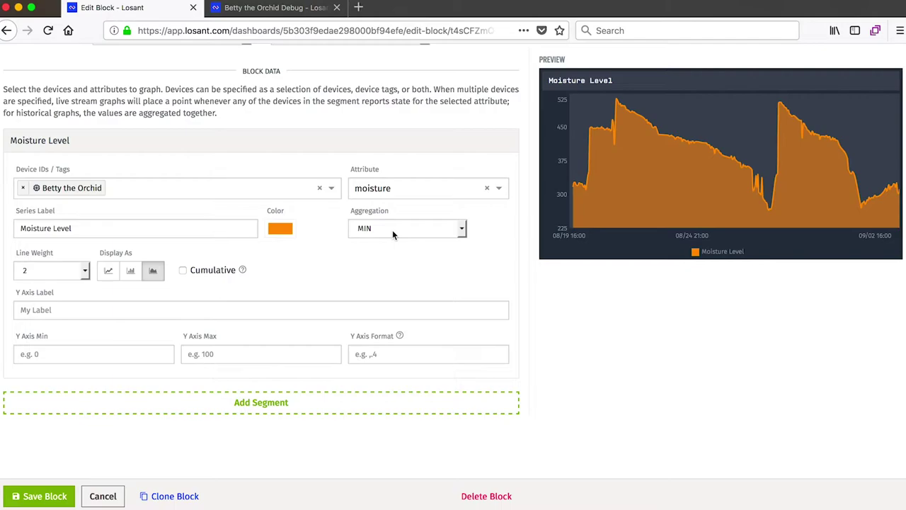
View the aggregation options available for the Moisture Level series and keep MIN.
click(392, 234)
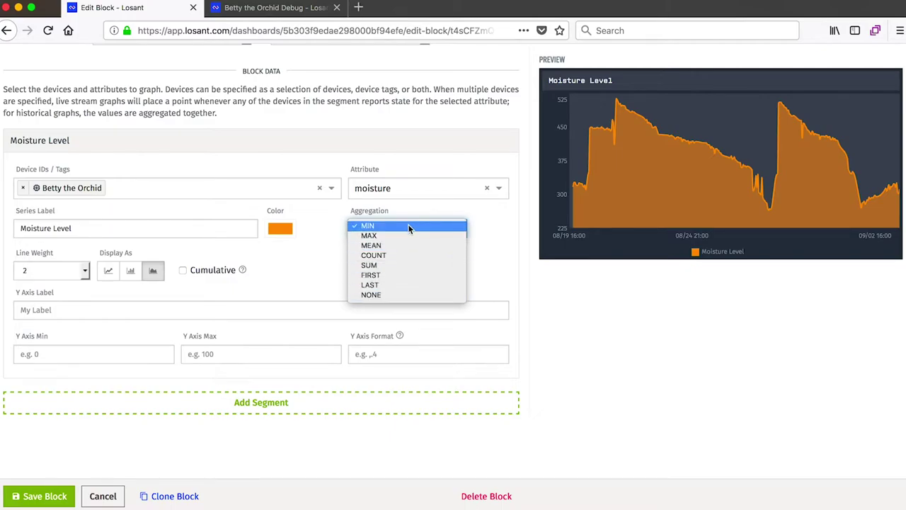
click(490, 224)
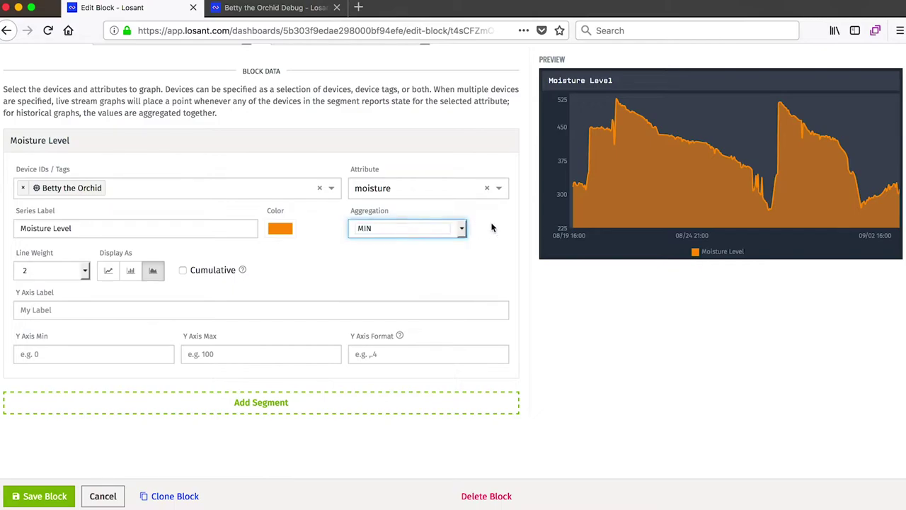
click(493, 227)
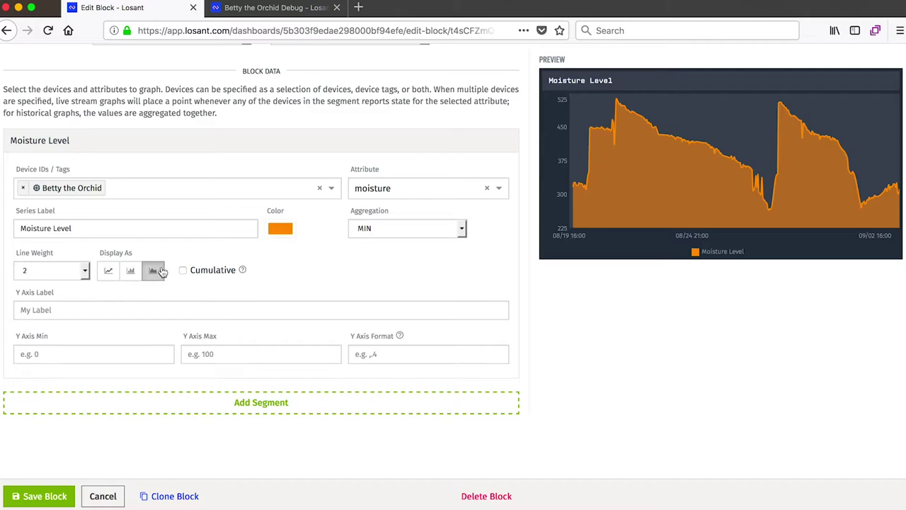
Preview the Moisture Level series as a line graph, switch back to the area graph and discard the block edit.
click(108, 272)
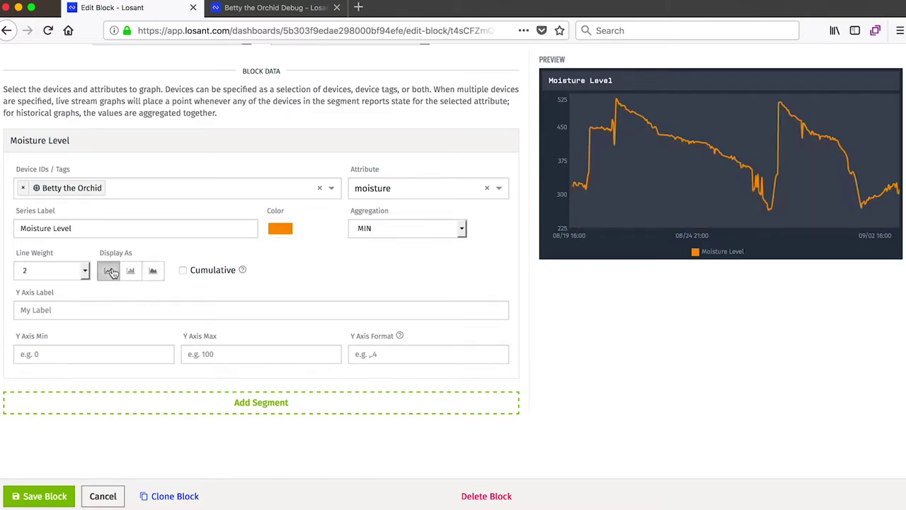
click(151, 272)
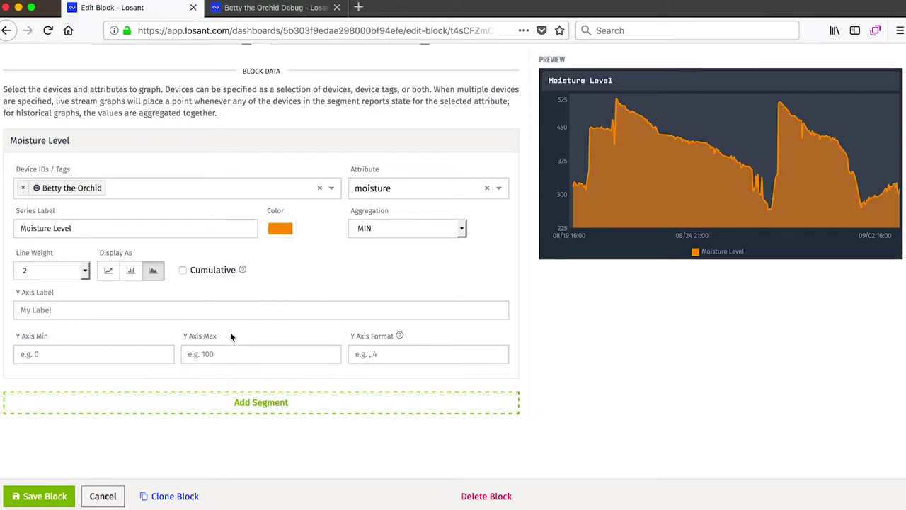
click(106, 495)
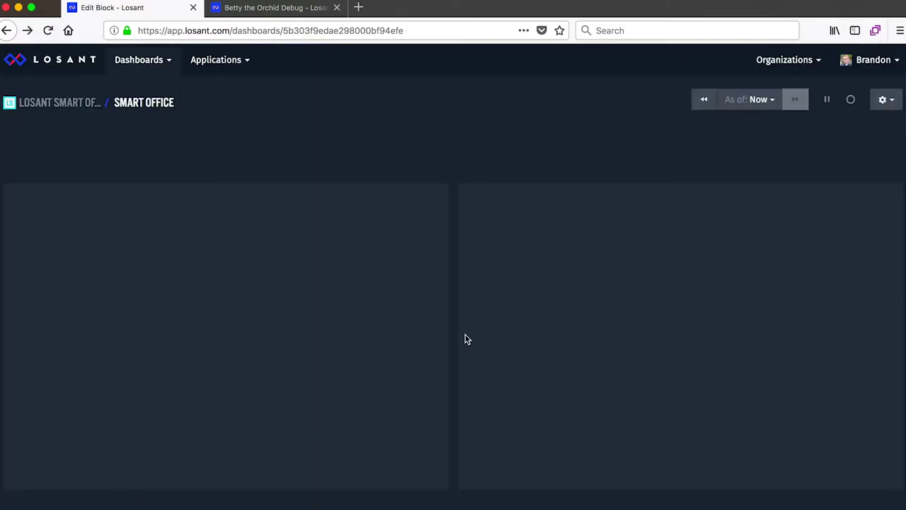
Open the settings of the uppermost gauge beside the Moisture Level graph and review its data type and gauge type.
scroll(458, 292, down, 20)
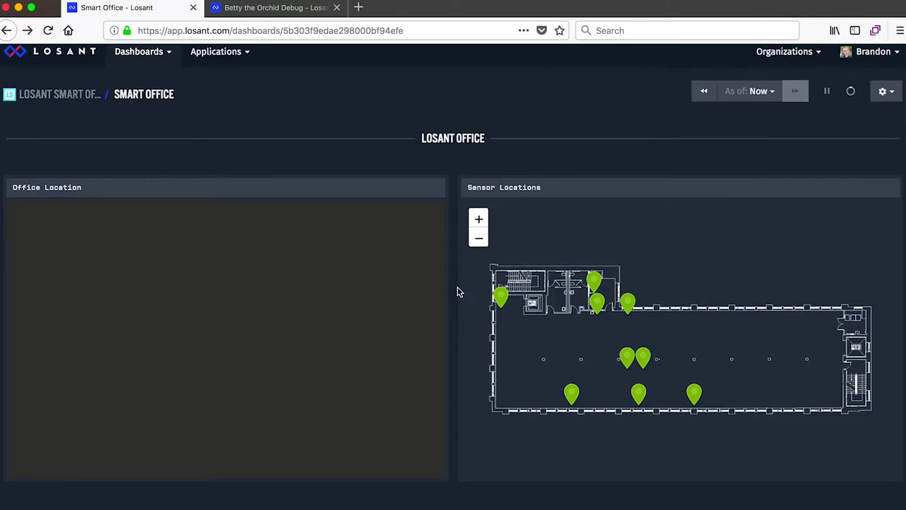
scroll(458, 292, down, 10)
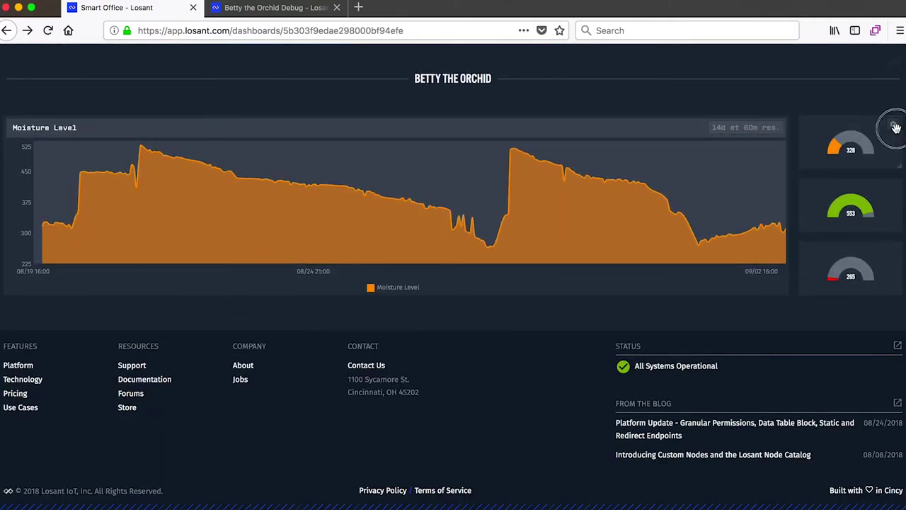
click(892, 125)
click(867, 176)
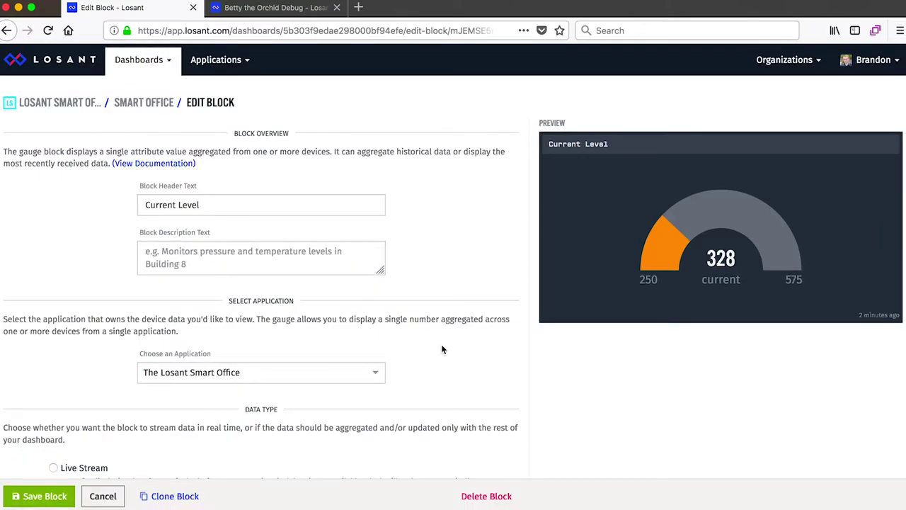
scroll(442, 349, down, 5)
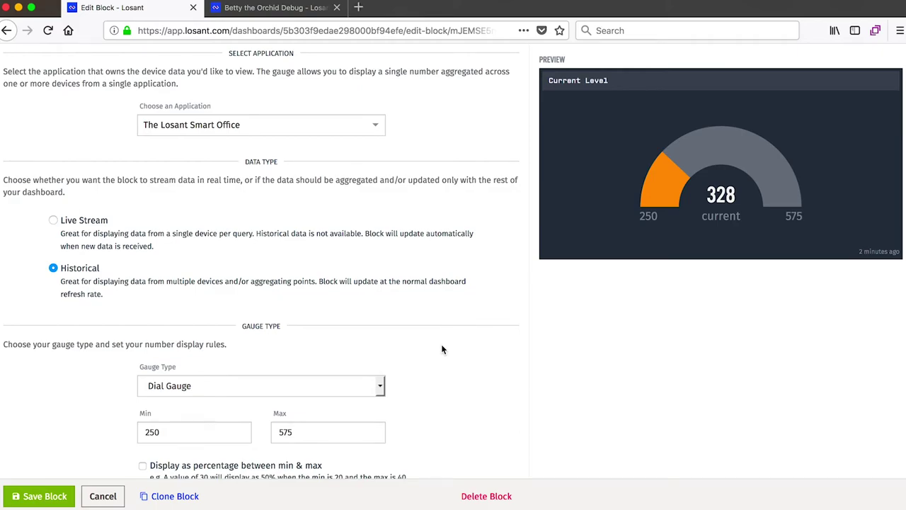
scroll(442, 349, down, 4)
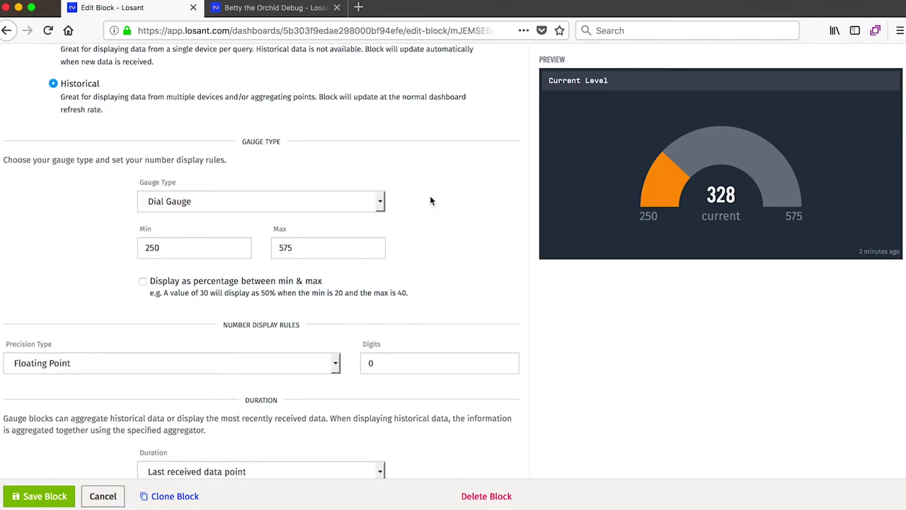
Preview the Current Level block as a Number Gauge and switch it back to Dial Gauge.
click(381, 203)
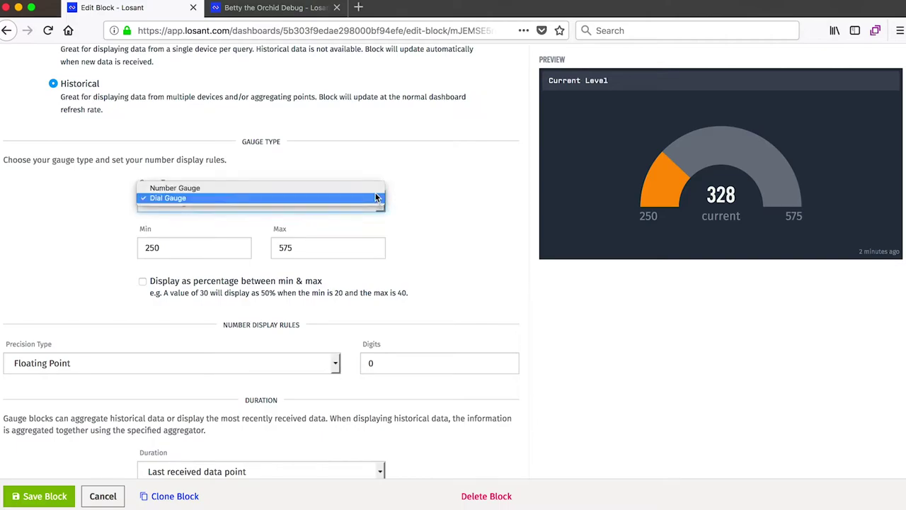
click(374, 188)
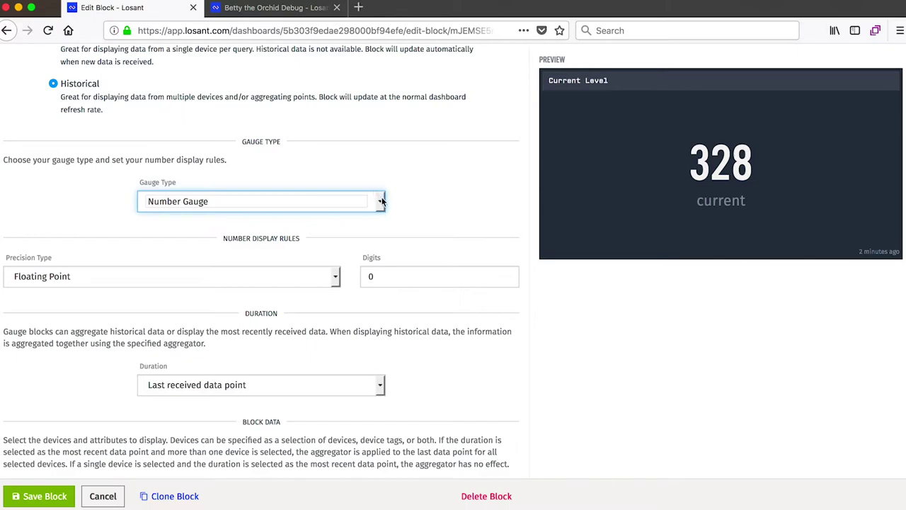
click(373, 200)
key(Escape)
key(Down)
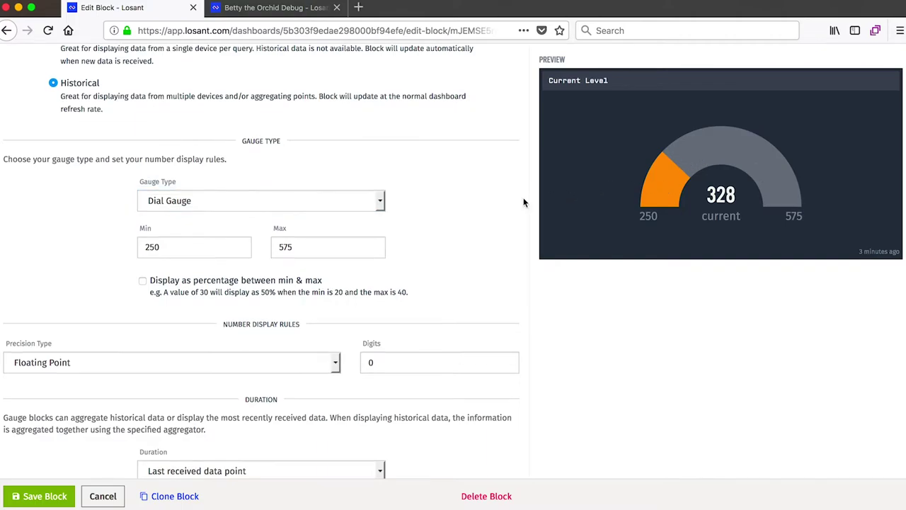
Review the Current Level gauge's block data and expand the orange conditional color to show its full expression.
scroll(524, 203, down, 5)
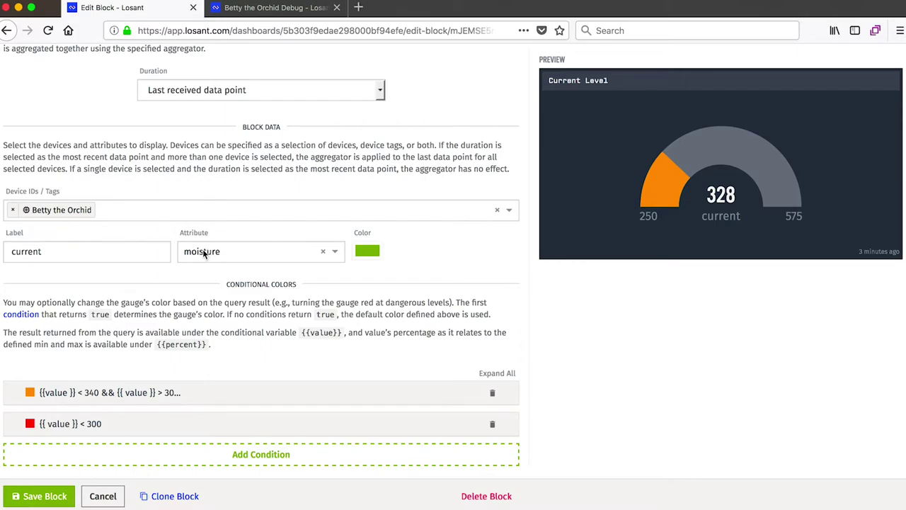
scroll(428, 188, down, 2)
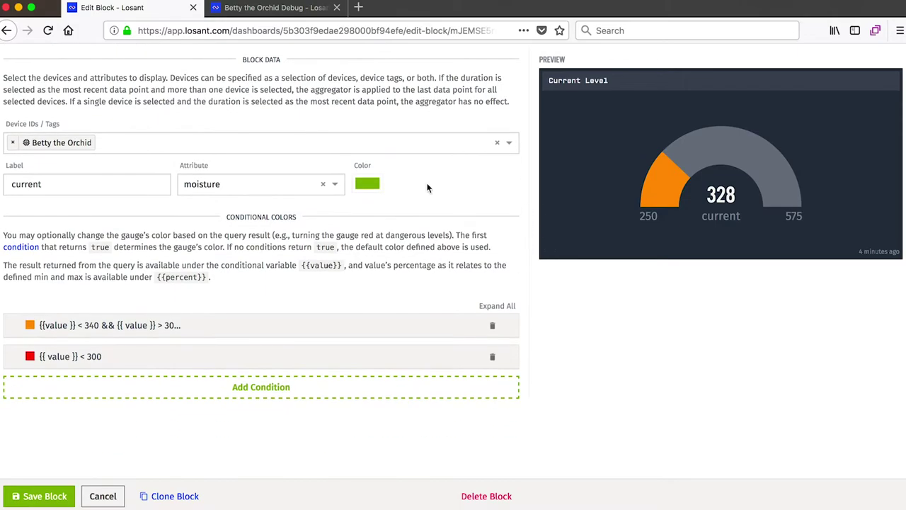
click(248, 321)
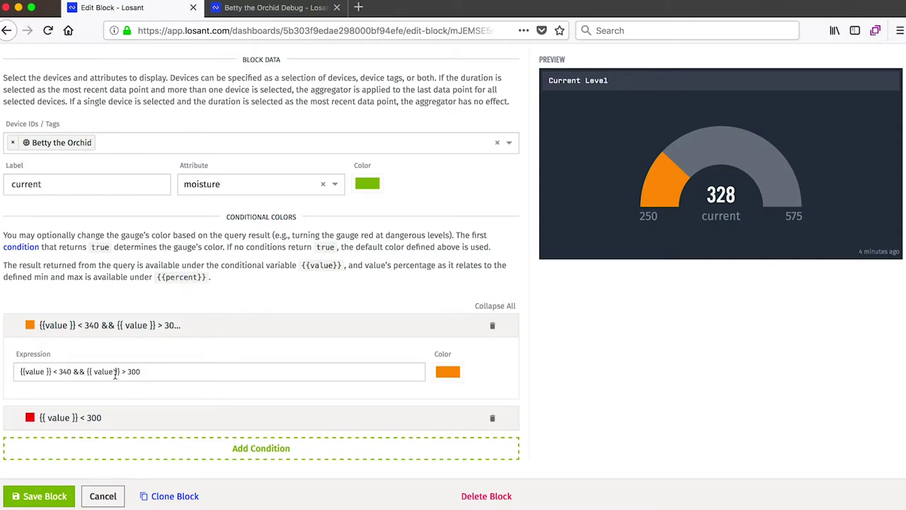
Collapse the orange condition, review the Min Level gauge's block data and conditional colors, and leave the block editor without saving.
click(194, 327)
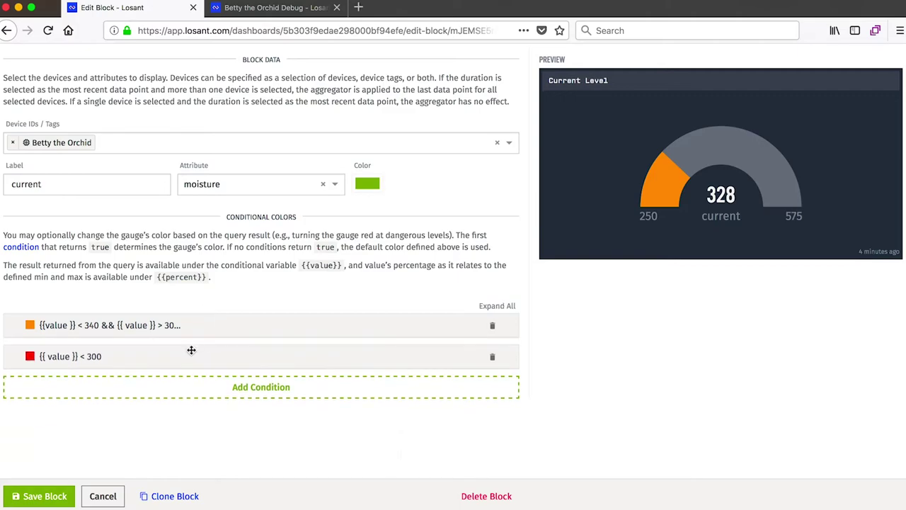
click(191, 351)
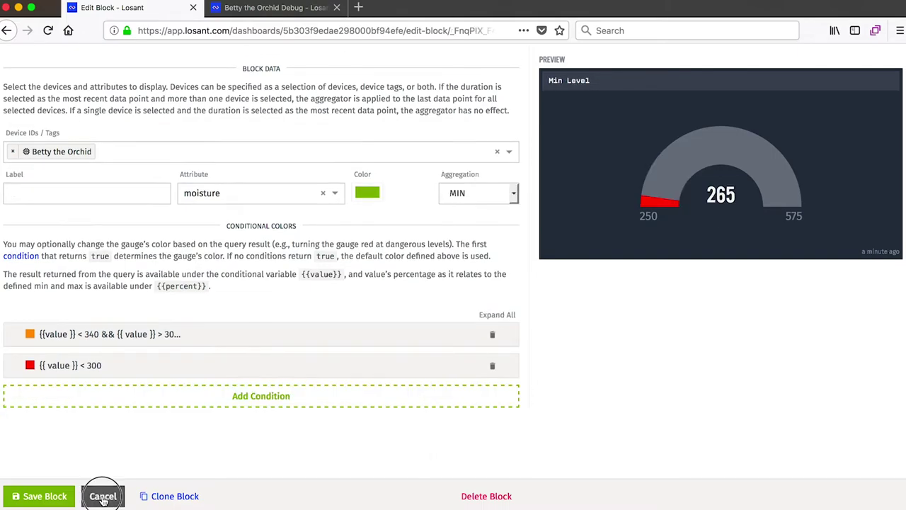
click(102, 494)
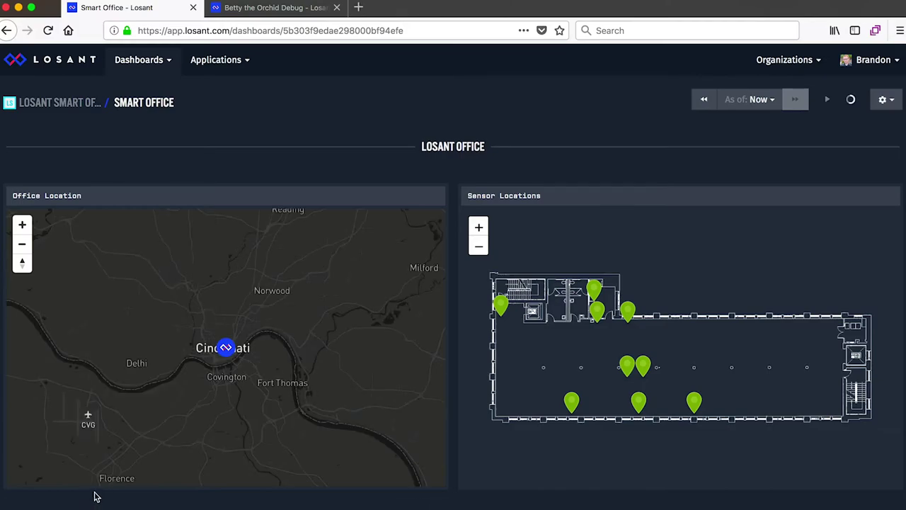
Shrink and shift the Office Location block in the dashboard layout, and return it to its original position and size.
click(447, 486)
drag(447, 487, 291, 392)
drag(200, 202, 308, 202)
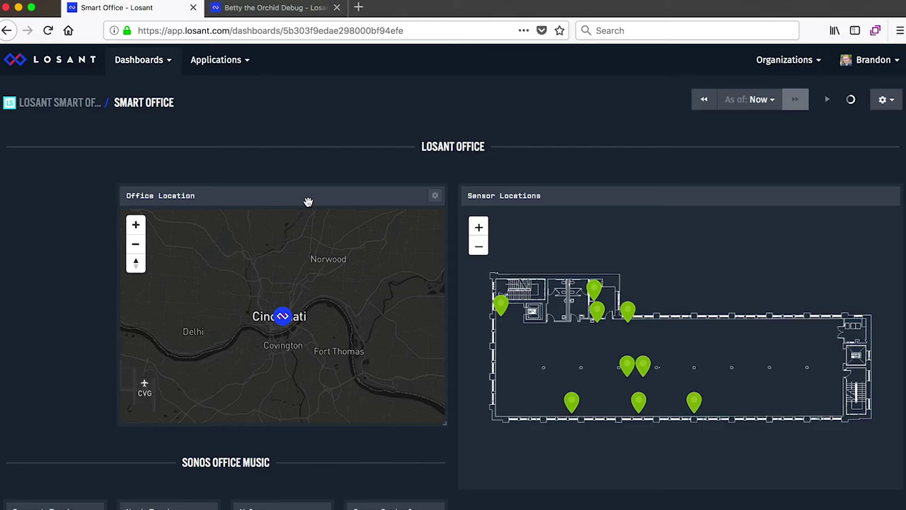
drag(308, 202, 227, 198)
drag(334, 425, 456, 494)
Open the Smart Office dashboard's settings and review the overview and access control options, including password protection.
click(886, 99)
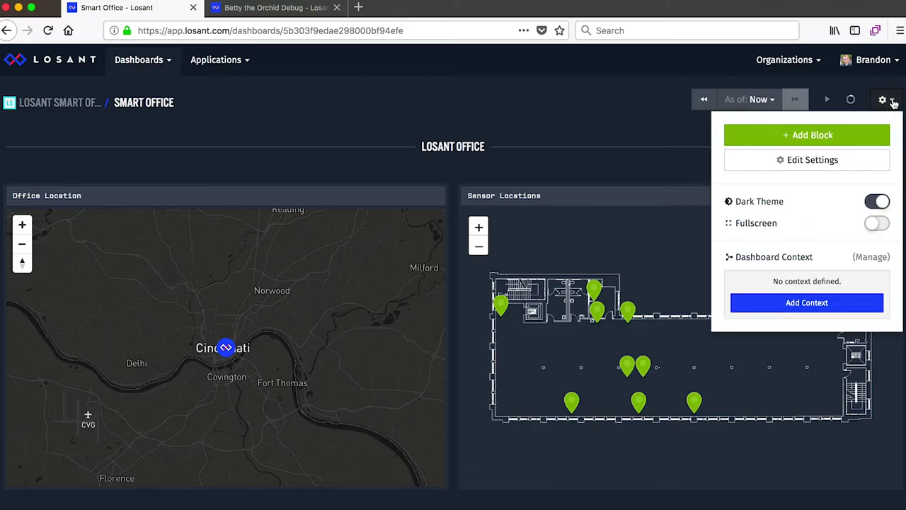
click(836, 162)
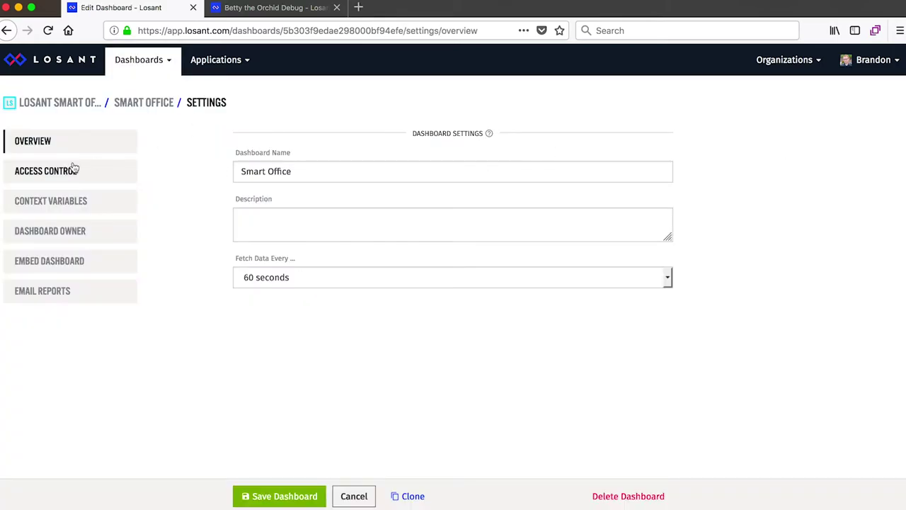
click(61, 176)
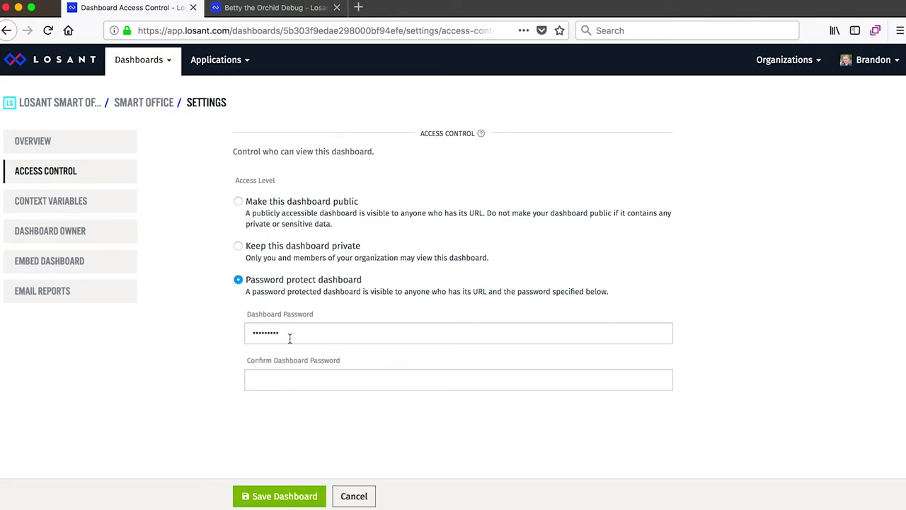
Add a Device ID context variable to the Smart Office dashboard's context settings.
click(84, 204)
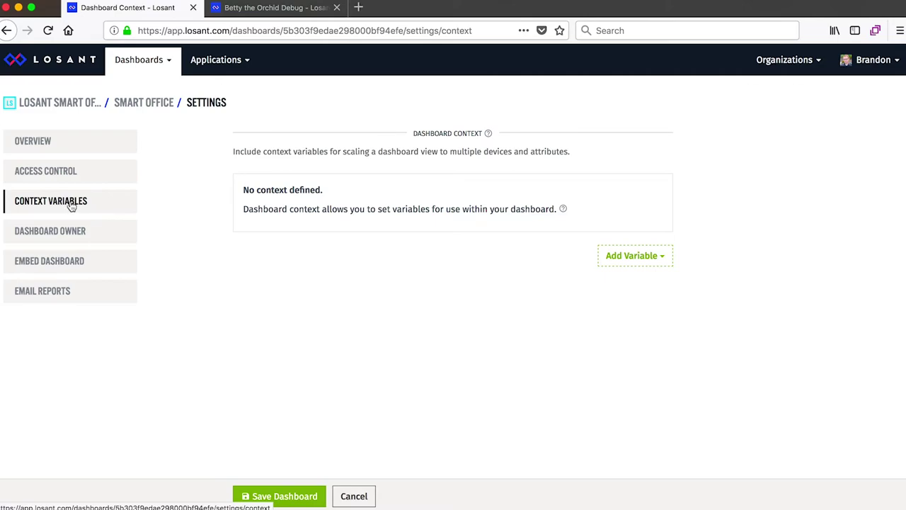
click(637, 264)
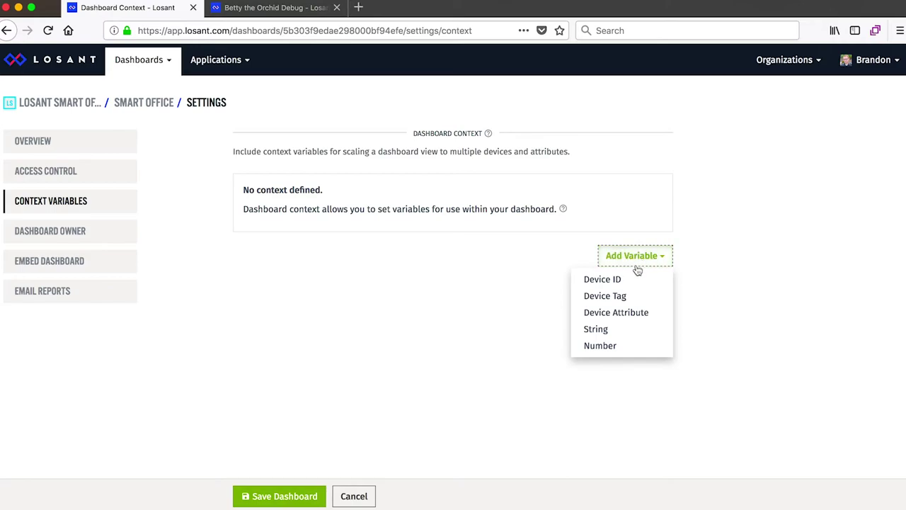
click(623, 281)
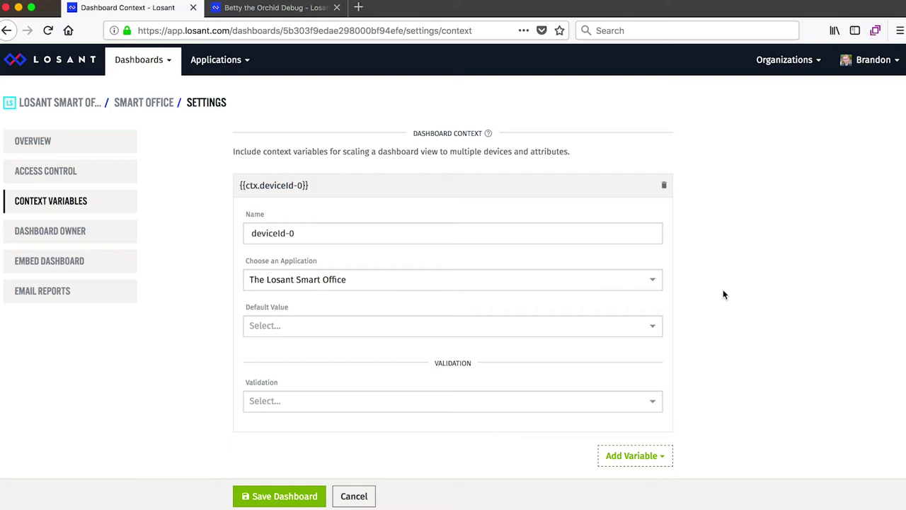
Review the dashboard's email report settings and return to the Smart Office dashboard without saving.
click(42, 291)
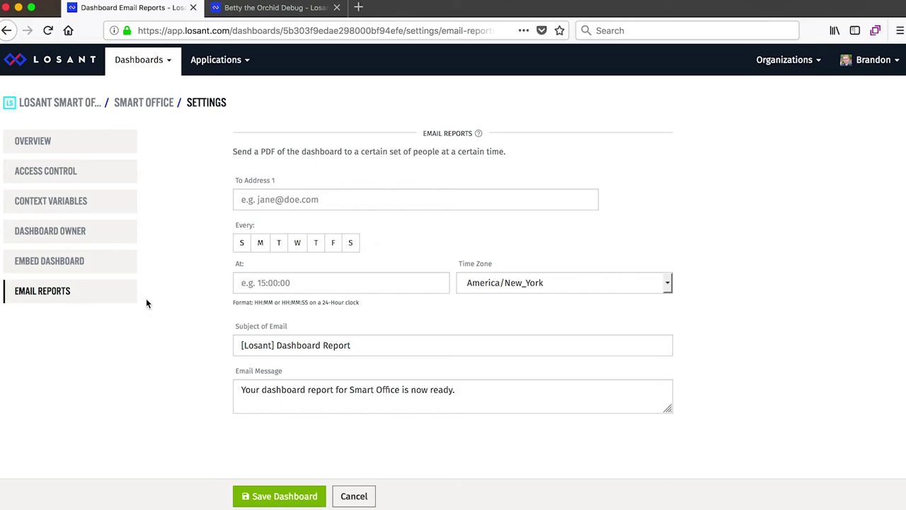
click(150, 106)
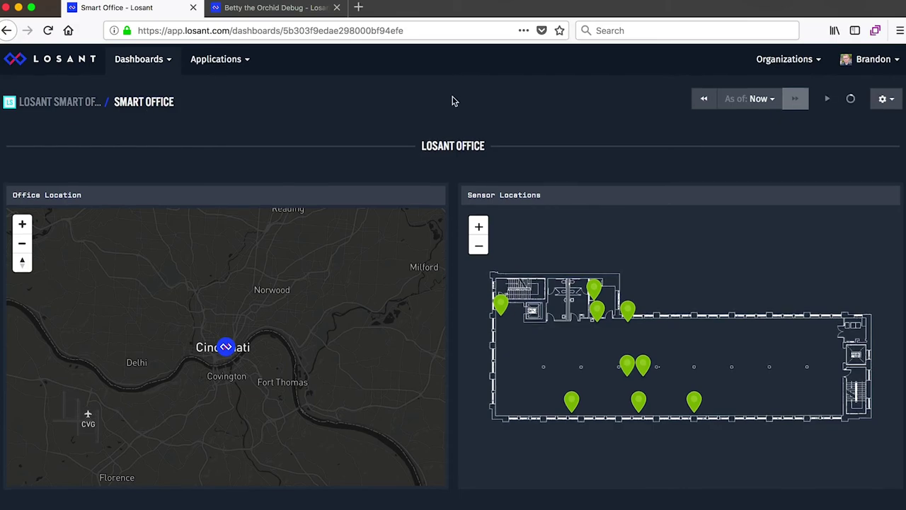
Look through the Smart Office dashboard blocks from the location maps down to the Office Sensors device list.
scroll(453, 102, down, 5)
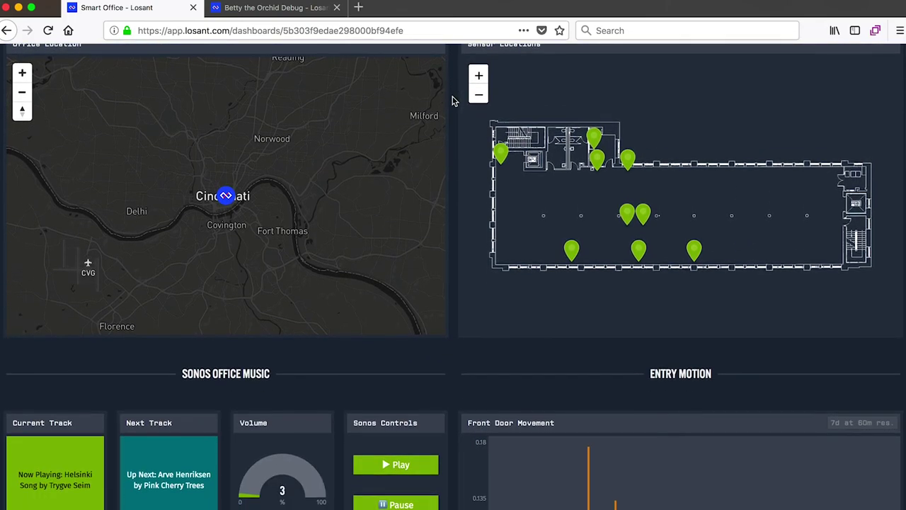
scroll(454, 102, down, 2)
scroll(454, 101, down, 3)
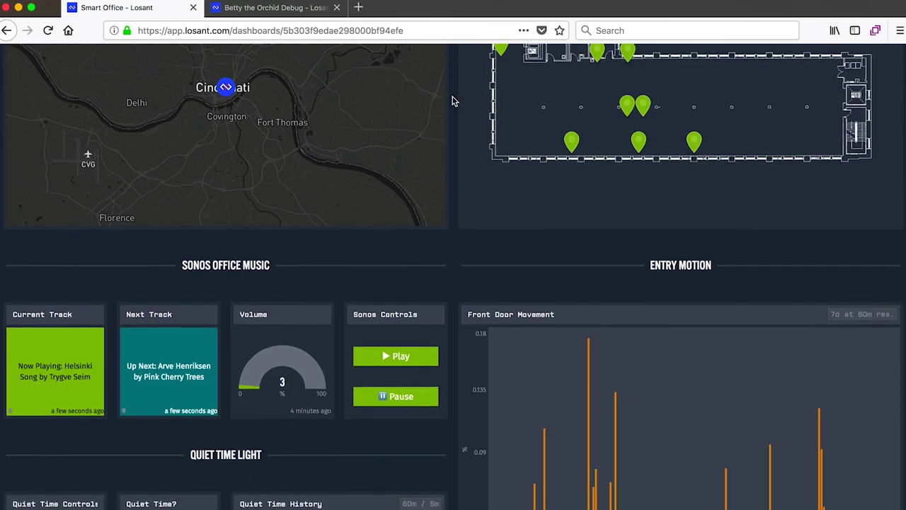
scroll(453, 101, down, 2)
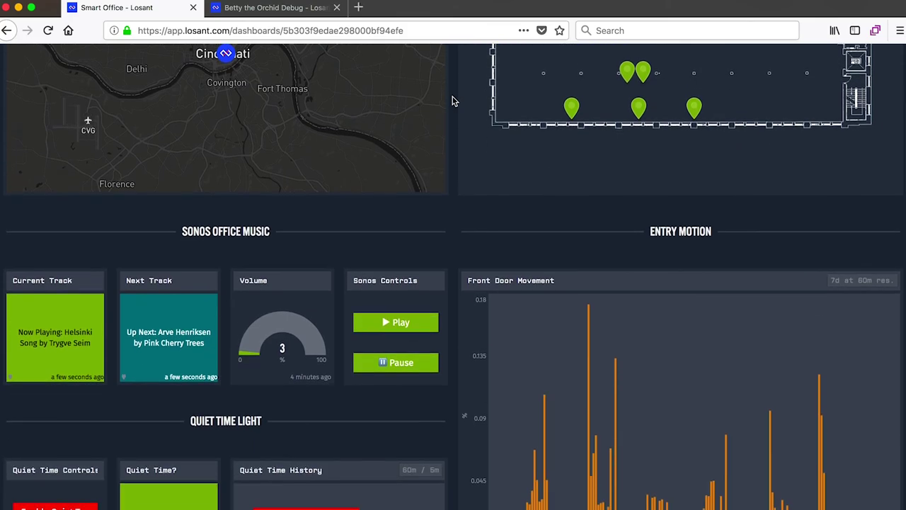
scroll(453, 101, down, 2)
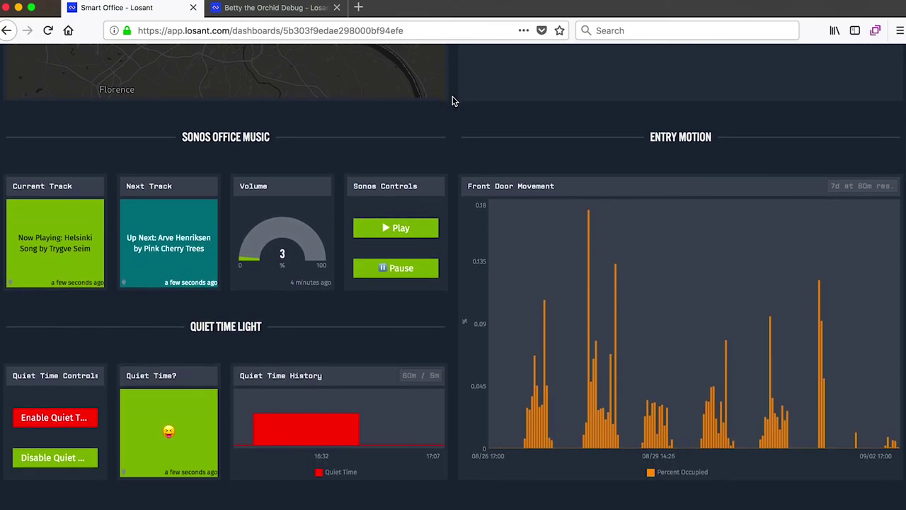
scroll(453, 101, down, 2)
scroll(454, 101, down, 1)
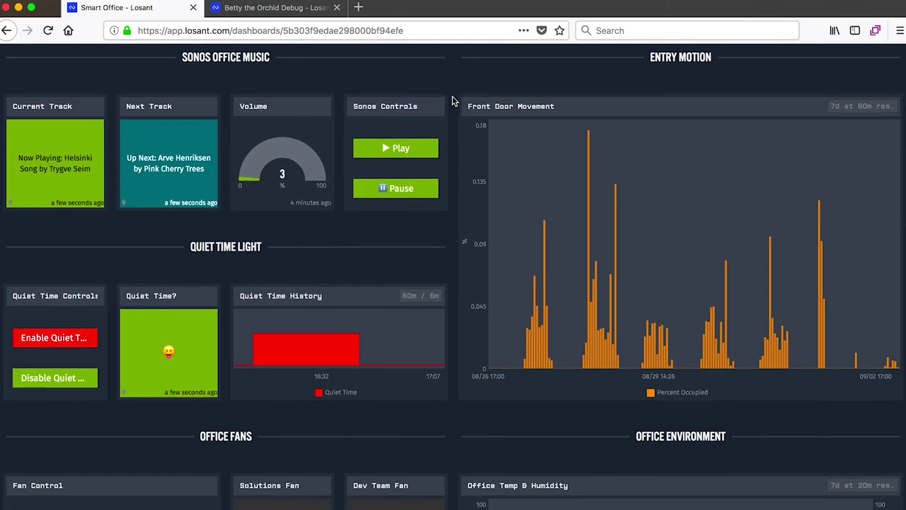
scroll(454, 101, down, 3)
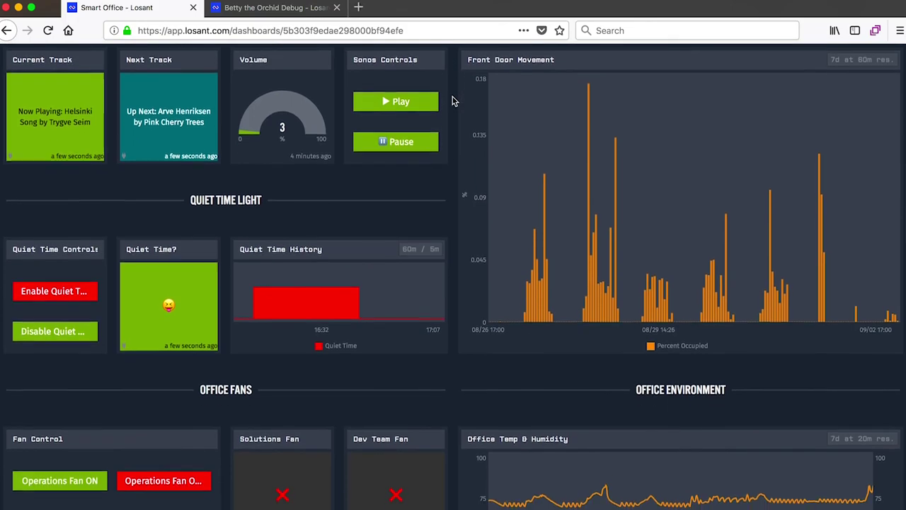
scroll(453, 101, down, 4)
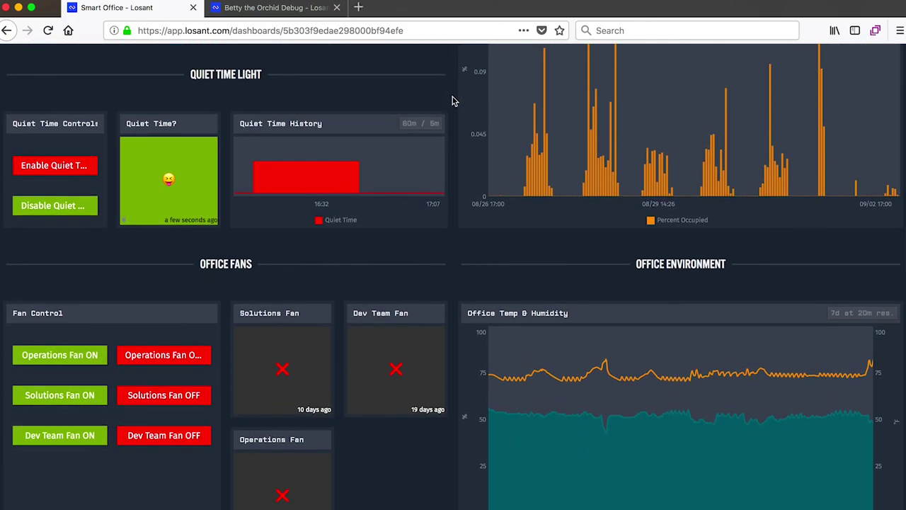
scroll(453, 101, down, 1)
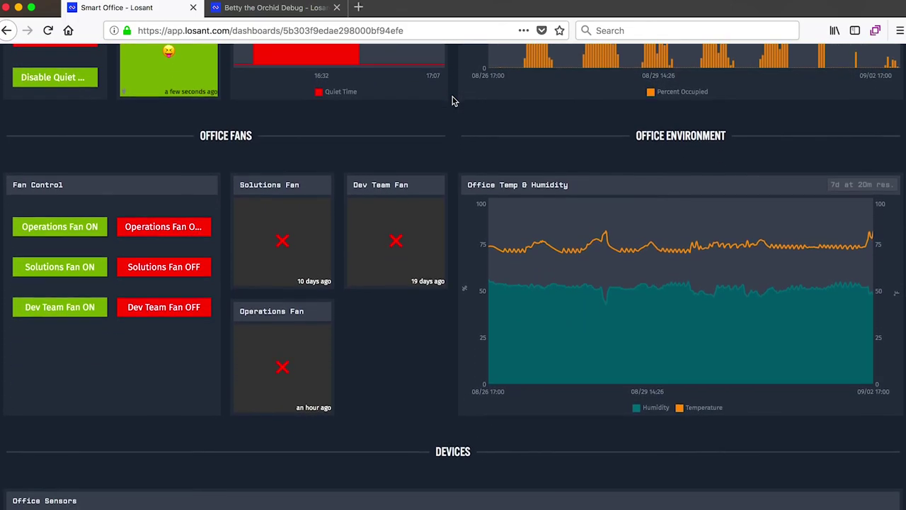
scroll(453, 101, down, 2)
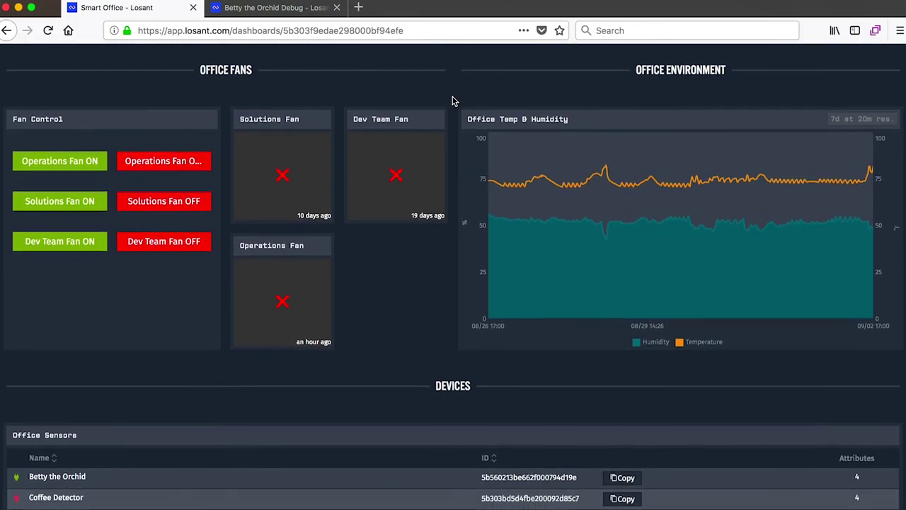
scroll(453, 102, down, 1)
scroll(453, 101, down, 2)
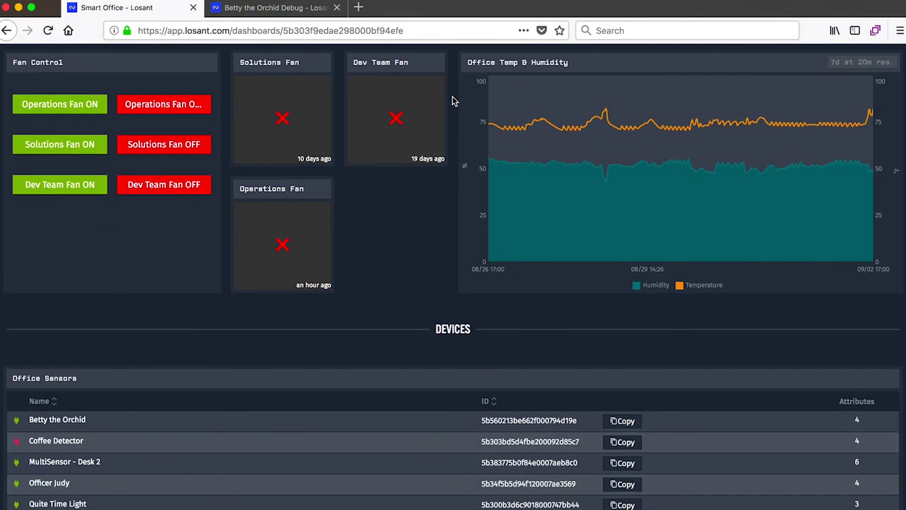